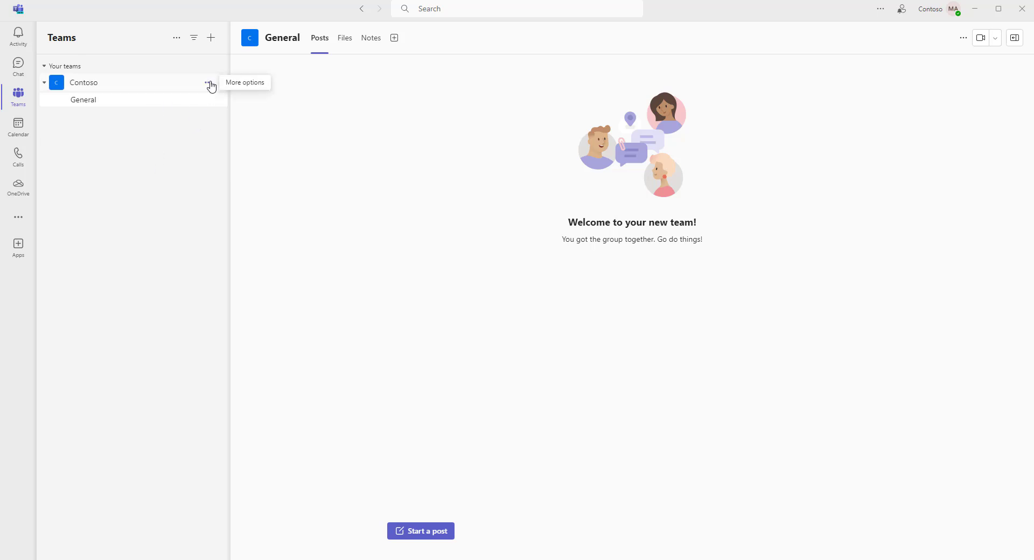
# Create a Standard channel named "Dev Team members" in the Contoso team, automatically shown in everyone's channel list.
pyautogui.click(208, 83)
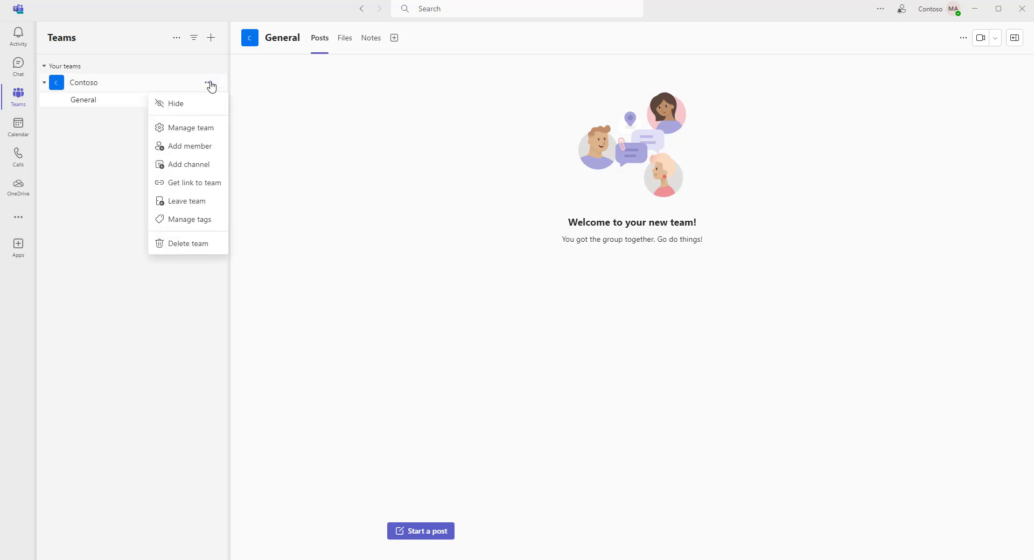
pyautogui.click(208, 166)
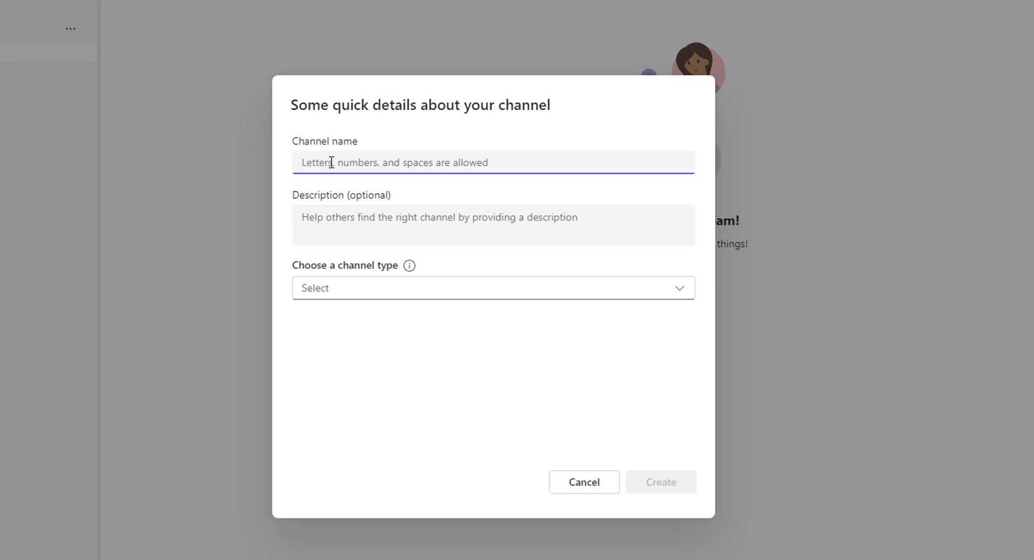
pyautogui.write('D')
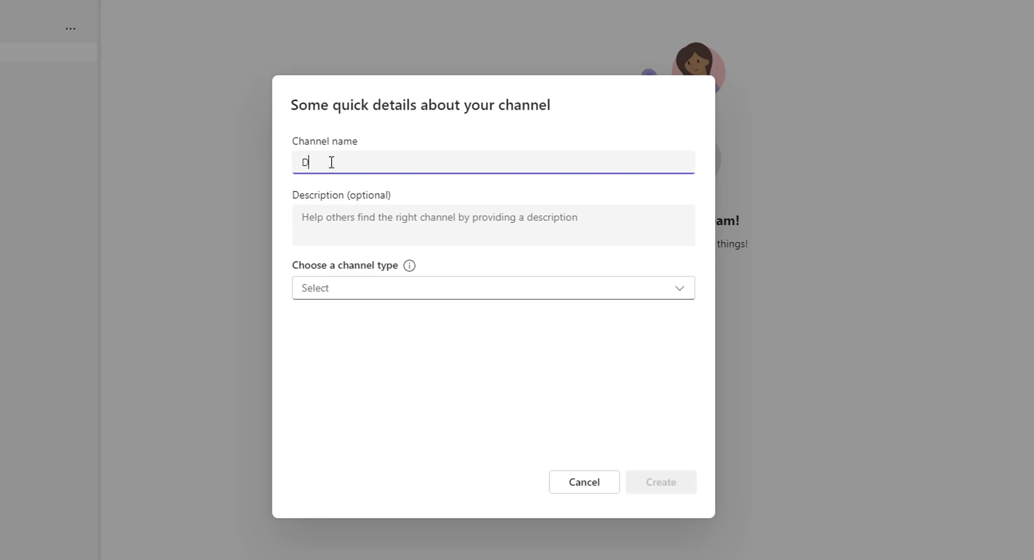
pyautogui.write('ev Team members')
pyautogui.click(441, 285)
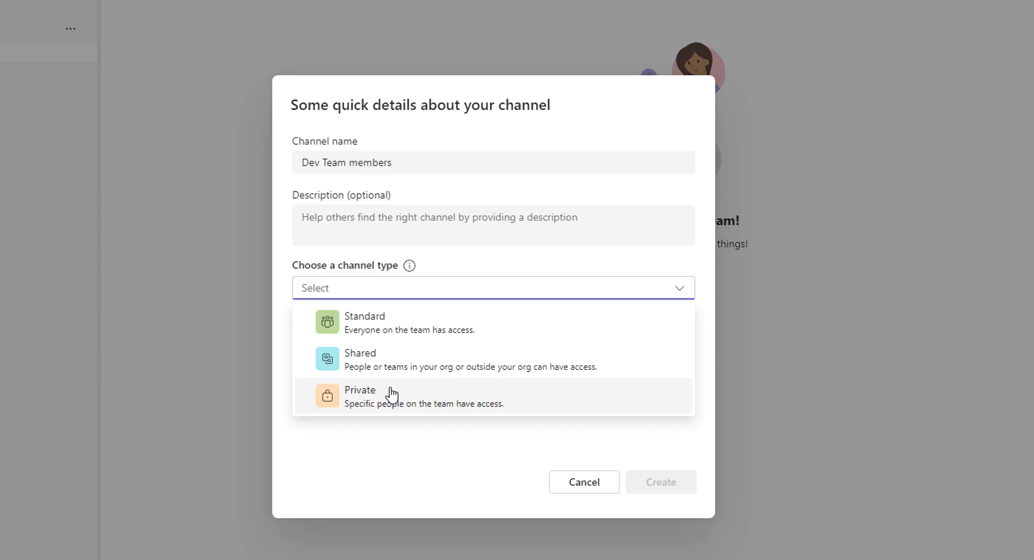
pyautogui.click(411, 338)
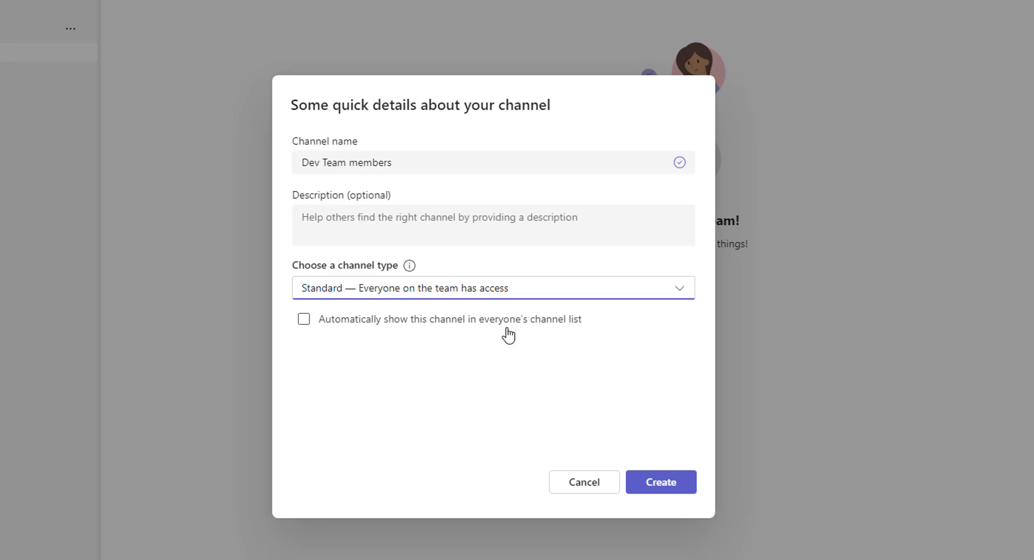
pyautogui.click(307, 324)
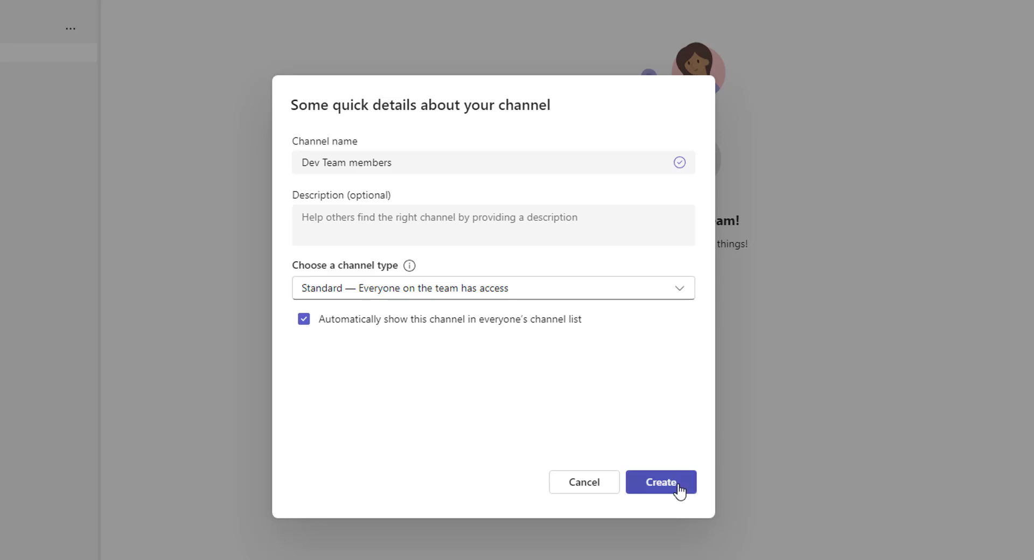
pyautogui.click(680, 491)
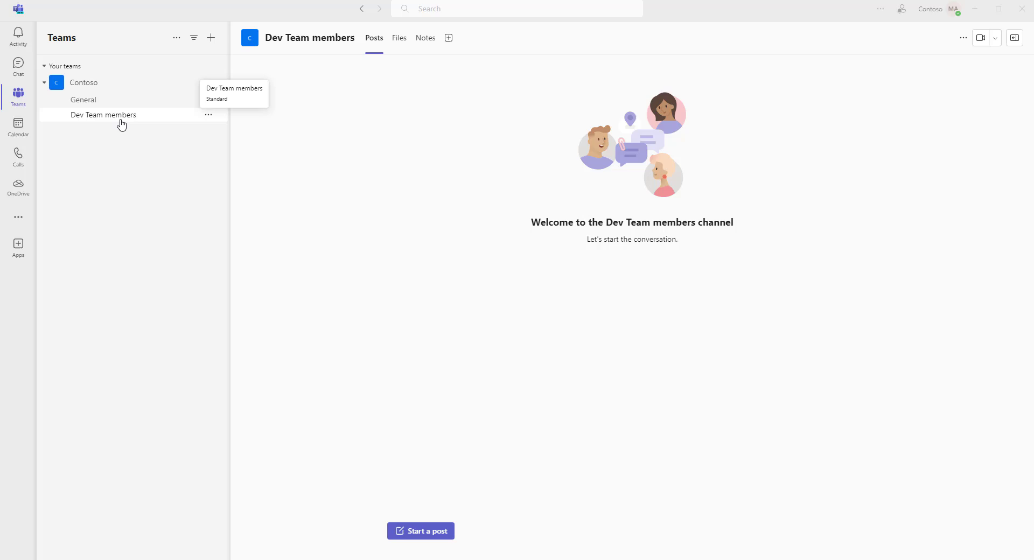
pyautogui.click(208, 115)
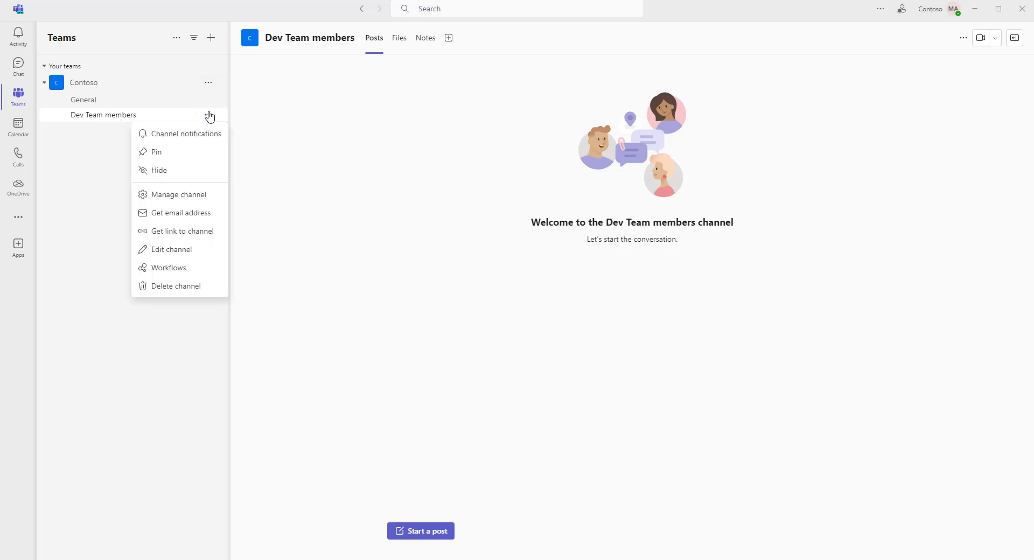
pyautogui.click(590, 241)
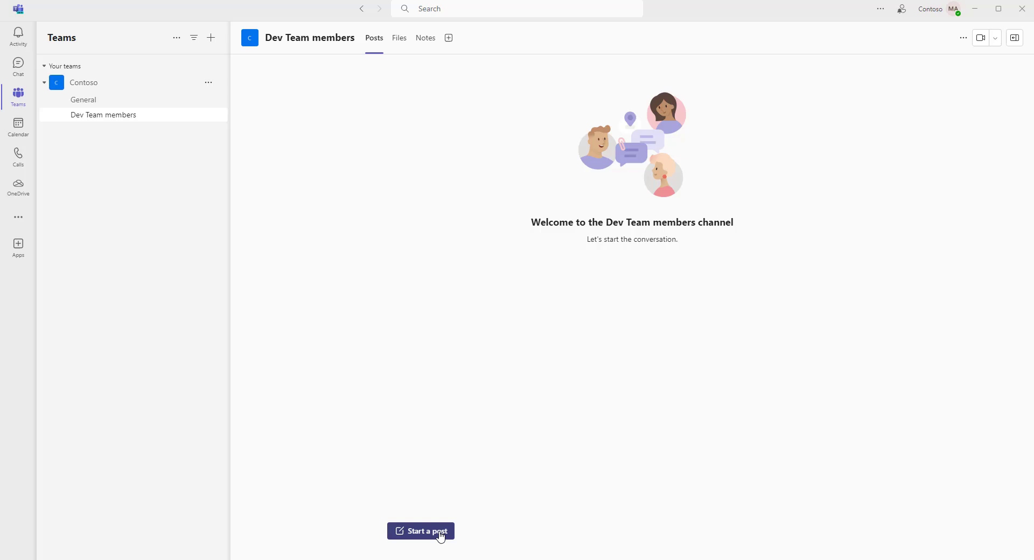
# Switch to Power Automate and add the Microsoft Teams "Create a channel" action to the end of the Main flow.
pyautogui.hotkey('alt', 'Tab')
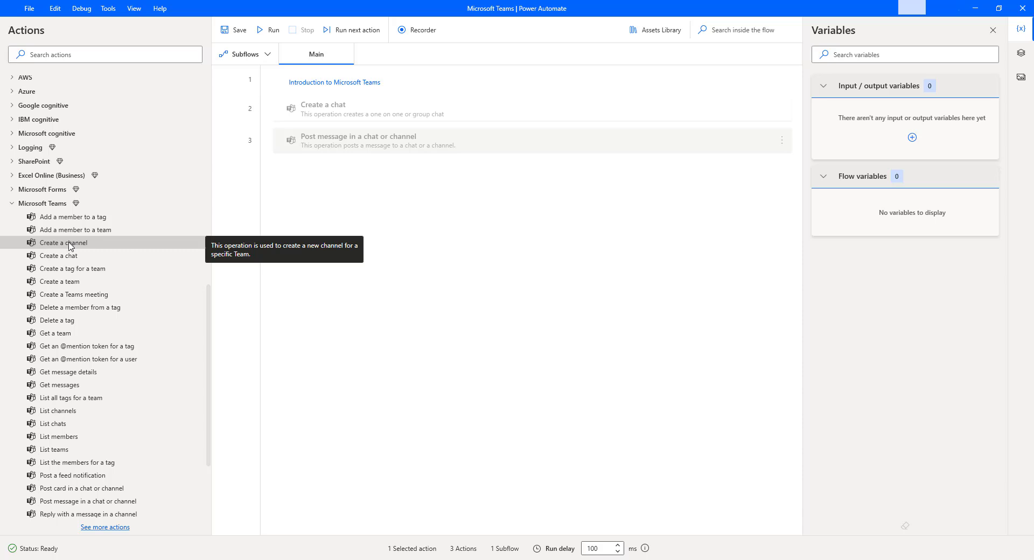
pyautogui.moveTo(69, 247); pyautogui.dragTo(461, 246)
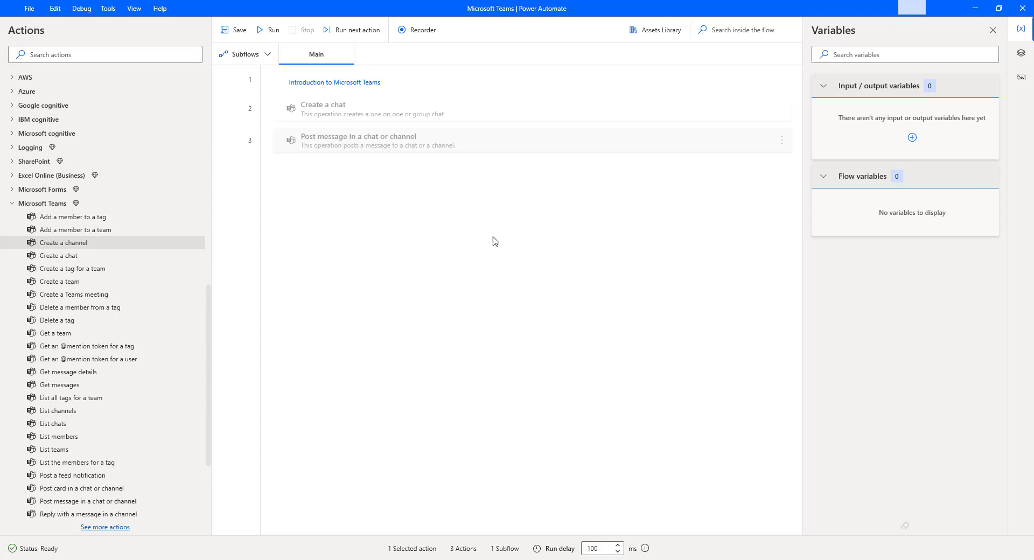
pyautogui.doubleClick(18, 242)
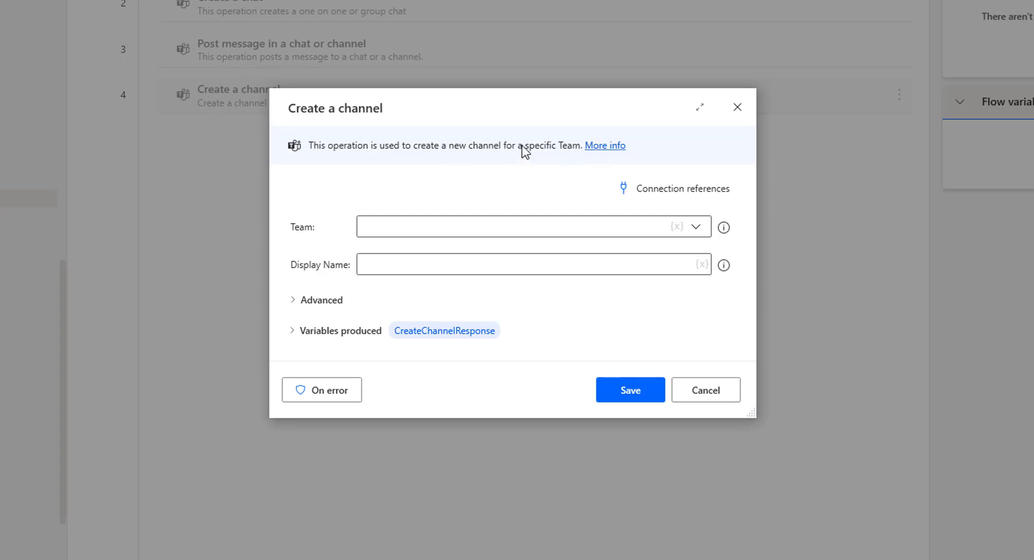
# Assign the Teams connection reference dated 2/11/2024 2:27:22 AM to the Create a channel action.
pyautogui.click(683, 190)
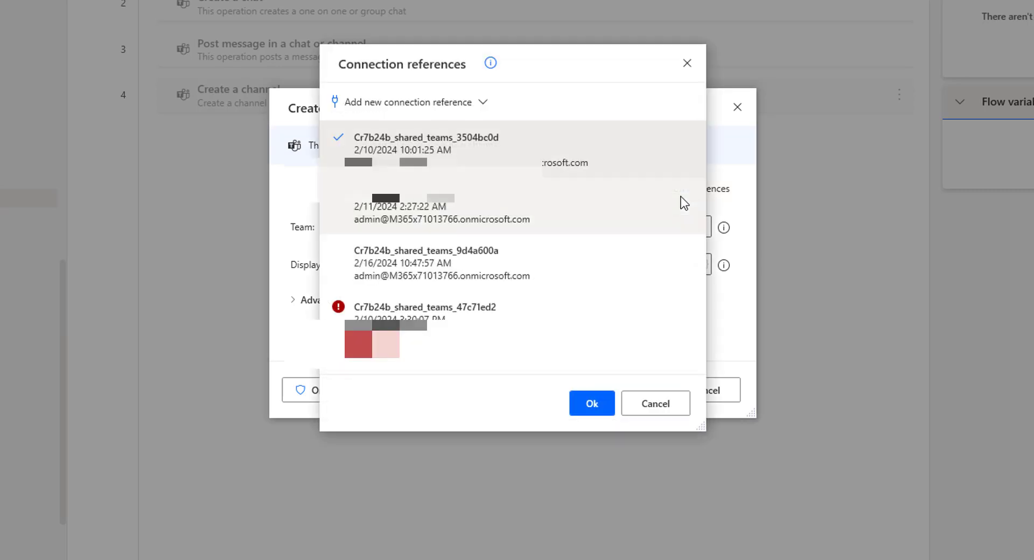
pyautogui.click(611, 209)
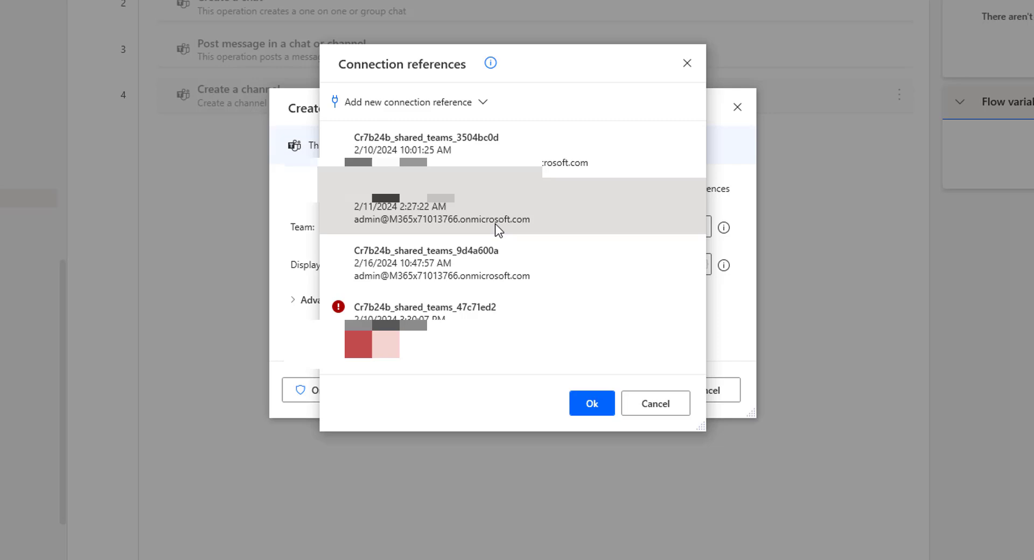
pyautogui.click(593, 403)
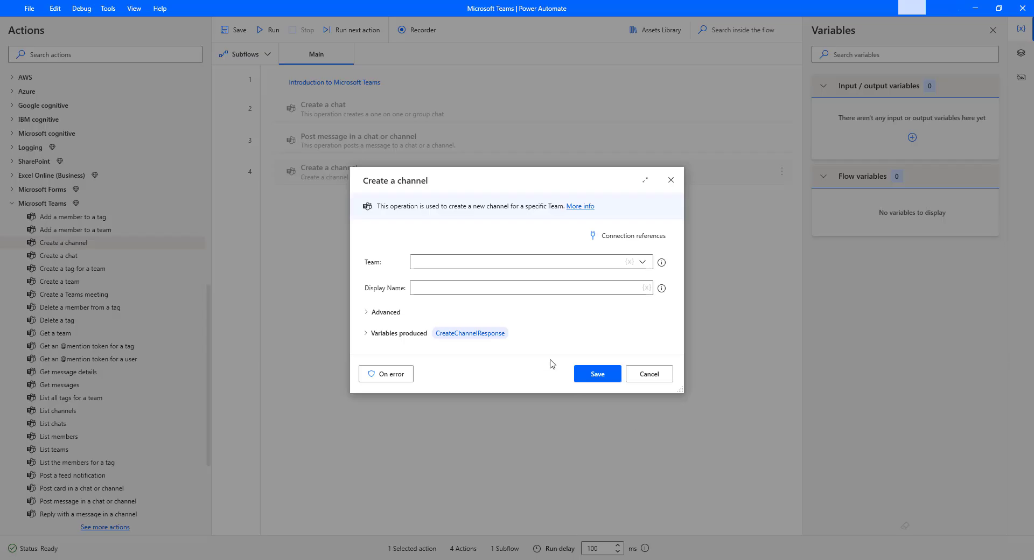
# Set the action's team to Contoso and its display name to "Operation Team".
pyautogui.click(644, 263)
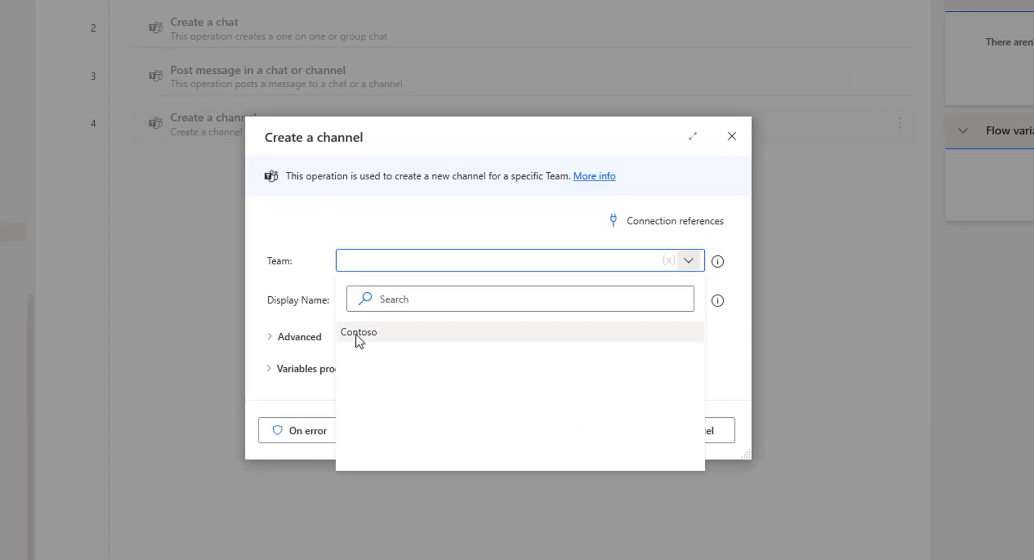
pyautogui.click(357, 335)
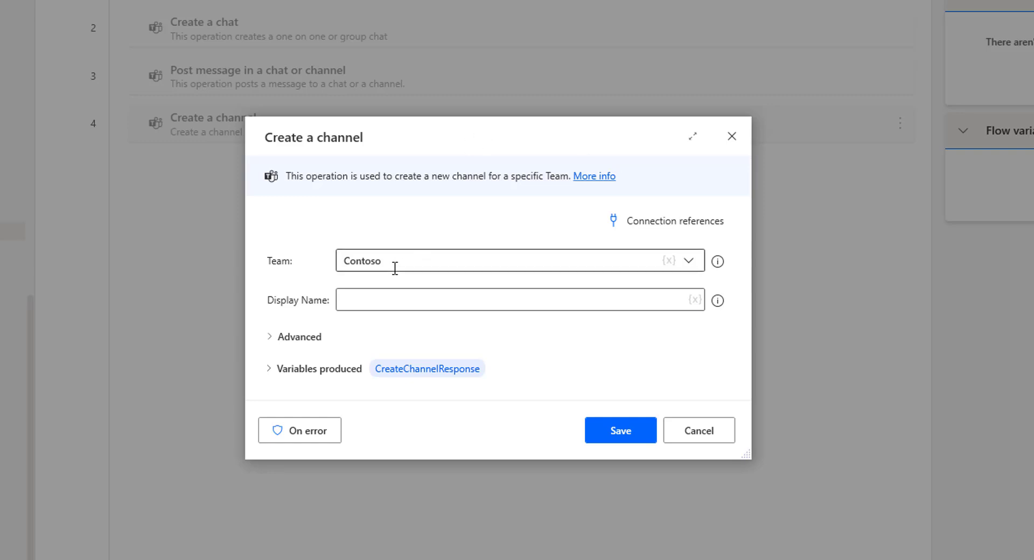
pyautogui.click(390, 305)
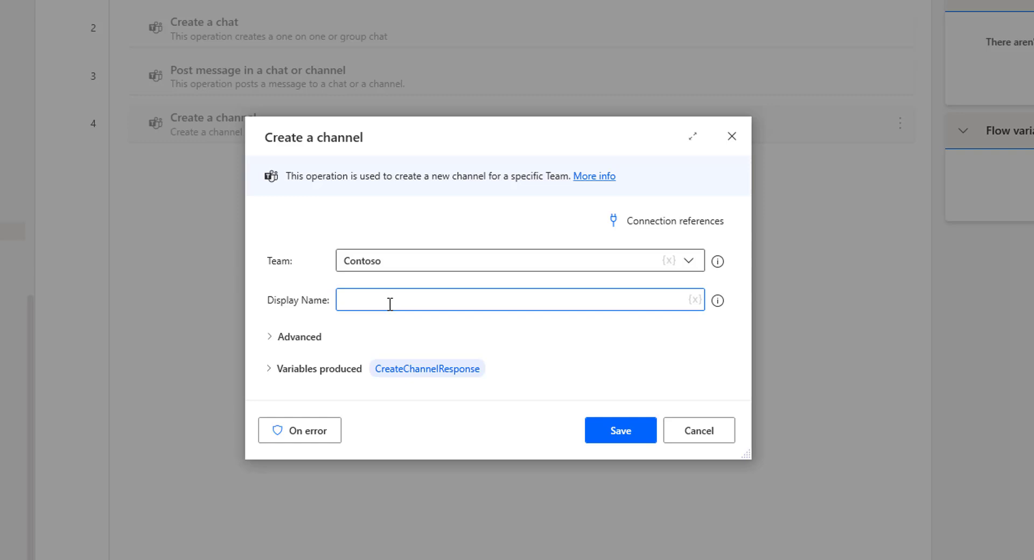
pyautogui.write('Operaqtion Team')
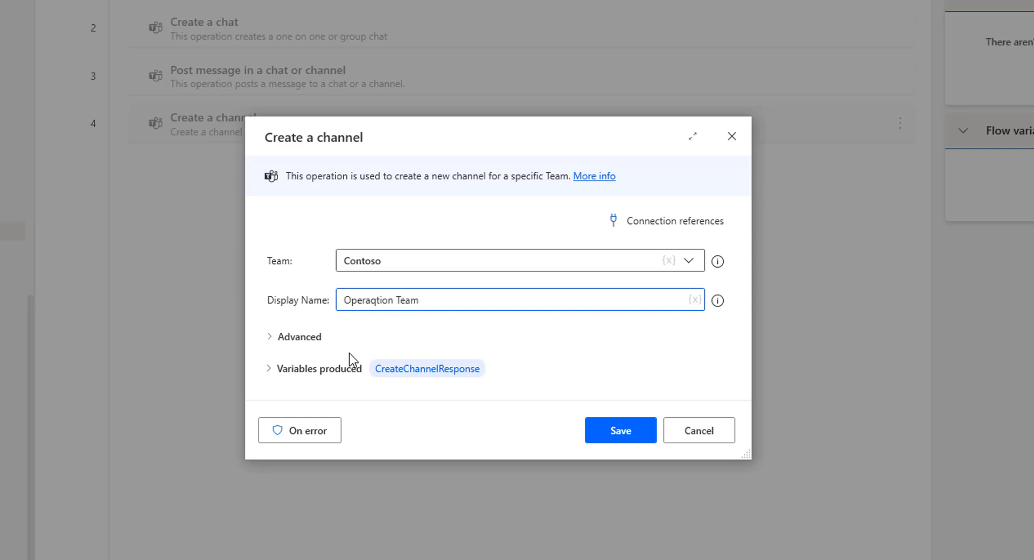
pyautogui.click(269, 336)
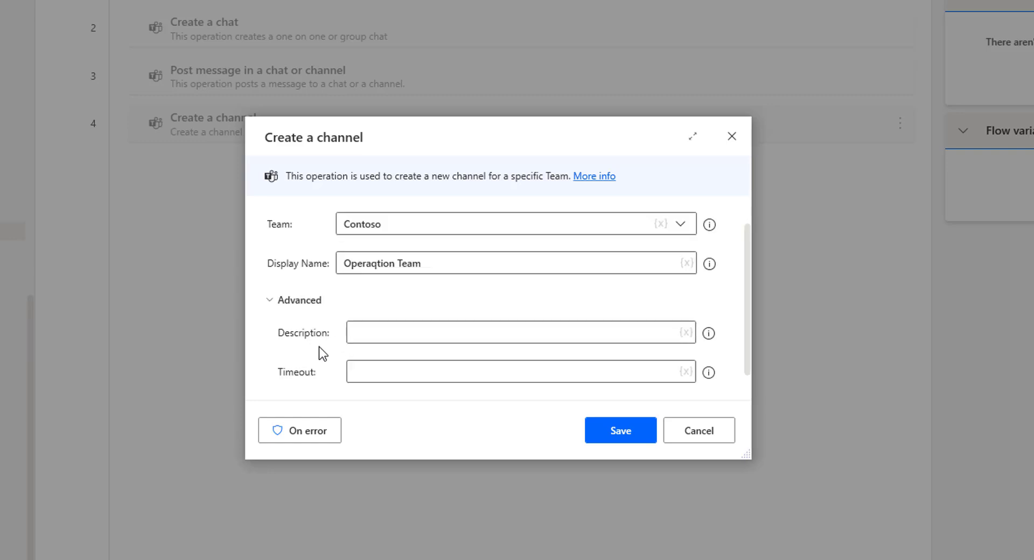
pyautogui.click(371, 335)
pyautogui.click(346, 264)
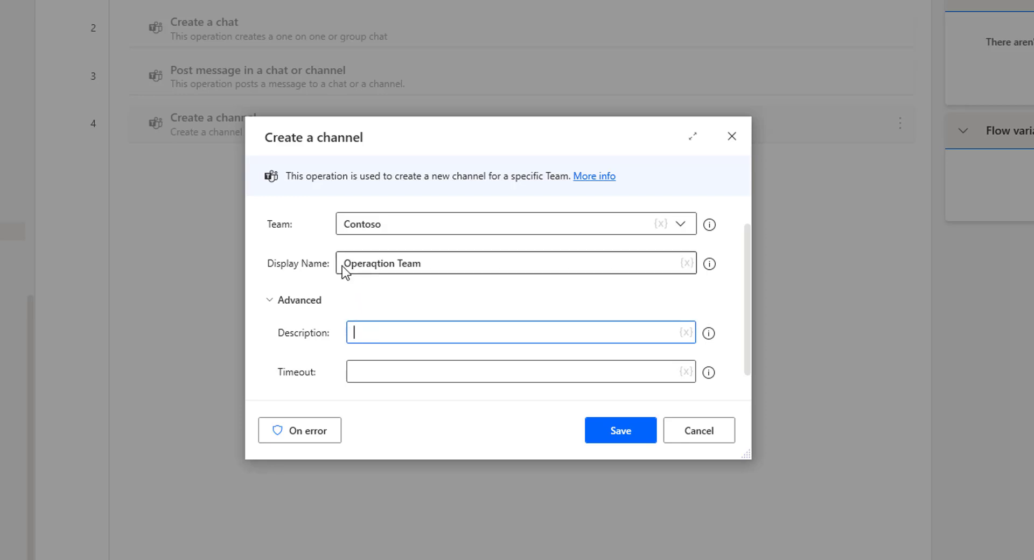
pyautogui.click(377, 264)
pyautogui.press('BackSpace')
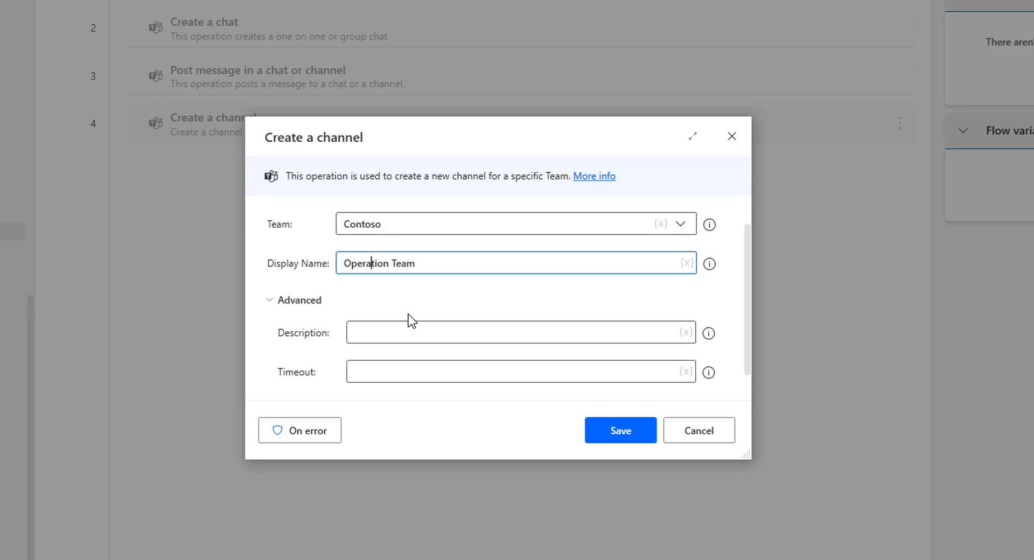
# Enter the channel description "Share posts related to OPS team" and save the Create a channel action.
pyautogui.click(379, 331)
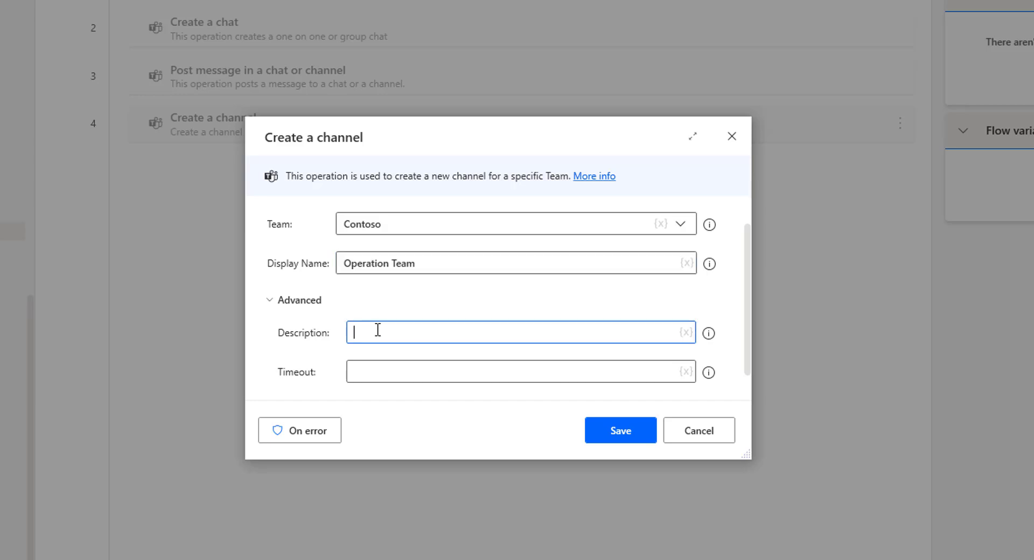
pyautogui.write('Share posts related to OPS ')
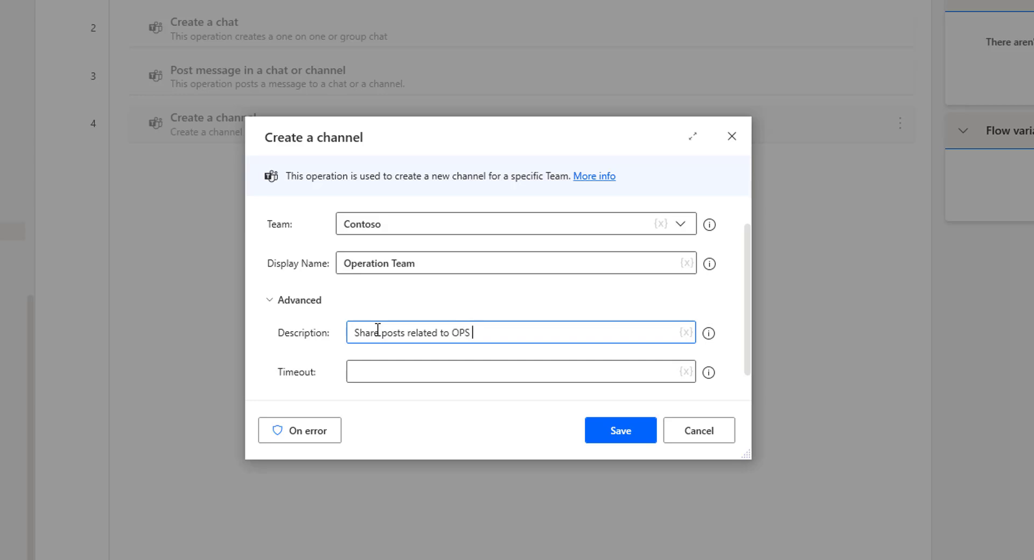
pyautogui.write('team')
pyautogui.press('Tab')
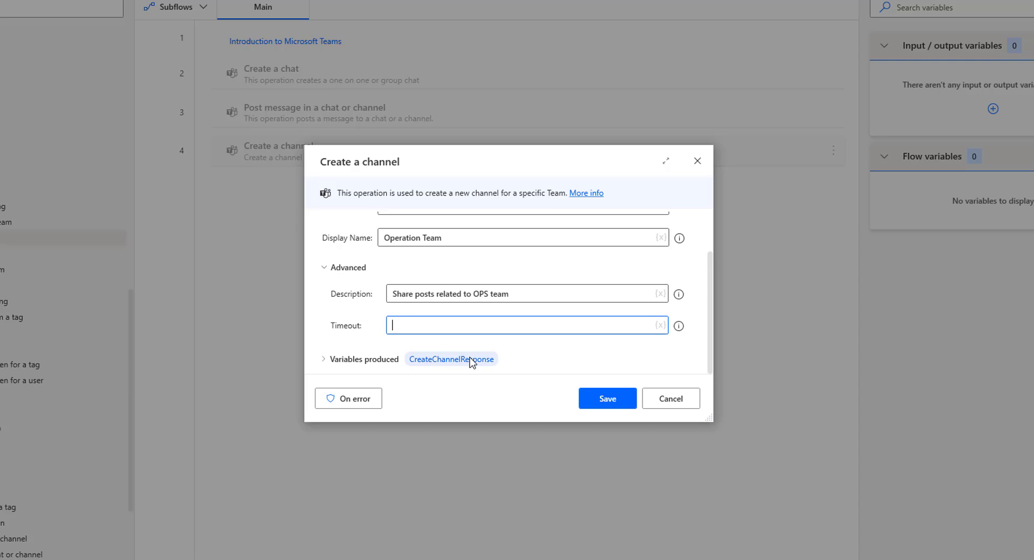
pyautogui.click(614, 403)
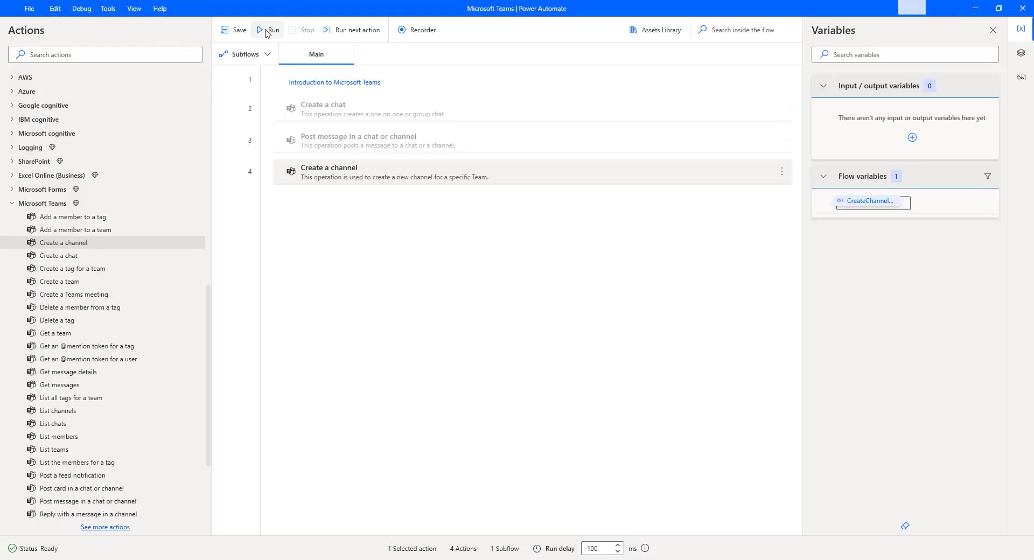
# Run the flow and open the Operation Team channel in Microsoft Teams to check its description.
pyautogui.click(266, 31)
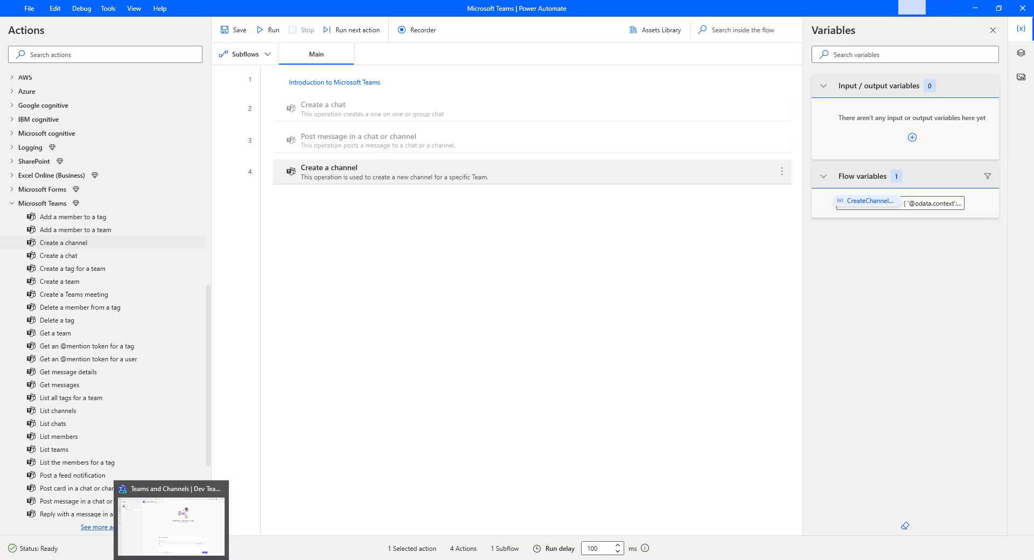
pyautogui.click(172, 515)
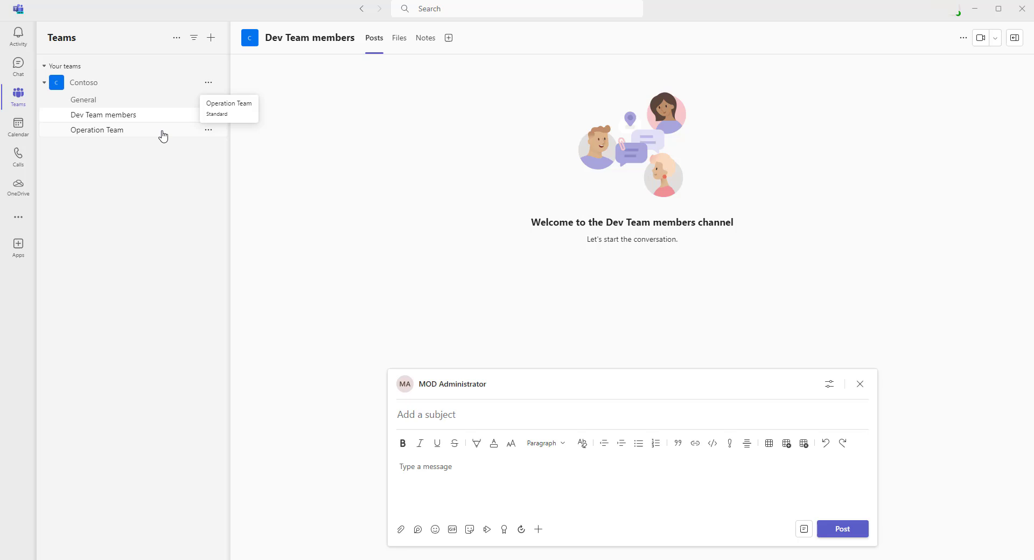
pyautogui.click(163, 137)
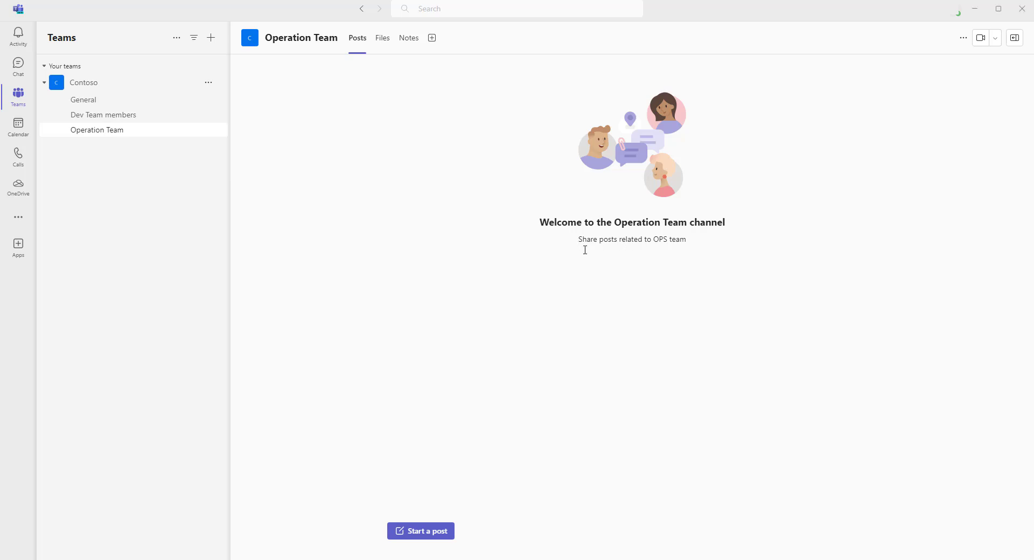
pyautogui.moveTo(584, 250)
pyautogui.mouseDown()
pyautogui.moveTo(612, 241)
pyautogui.moveTo(656, 249)
pyautogui.moveTo(577, 246)
pyautogui.mouseUp()
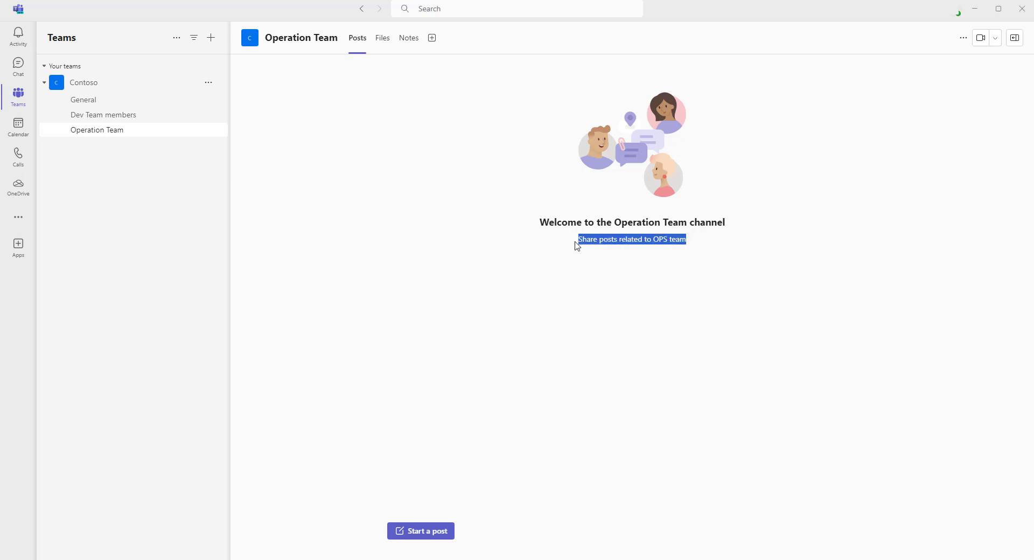
pyautogui.click(424, 532)
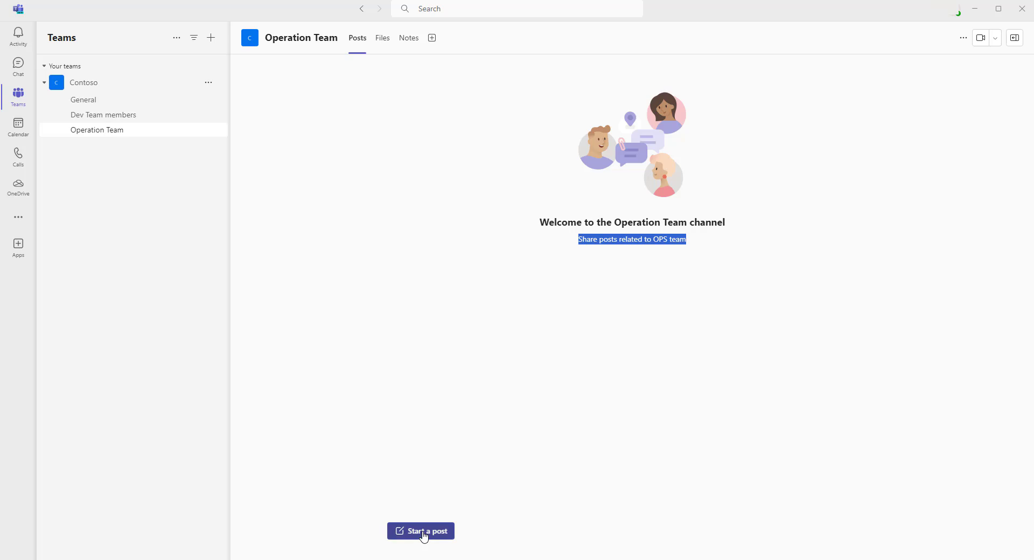